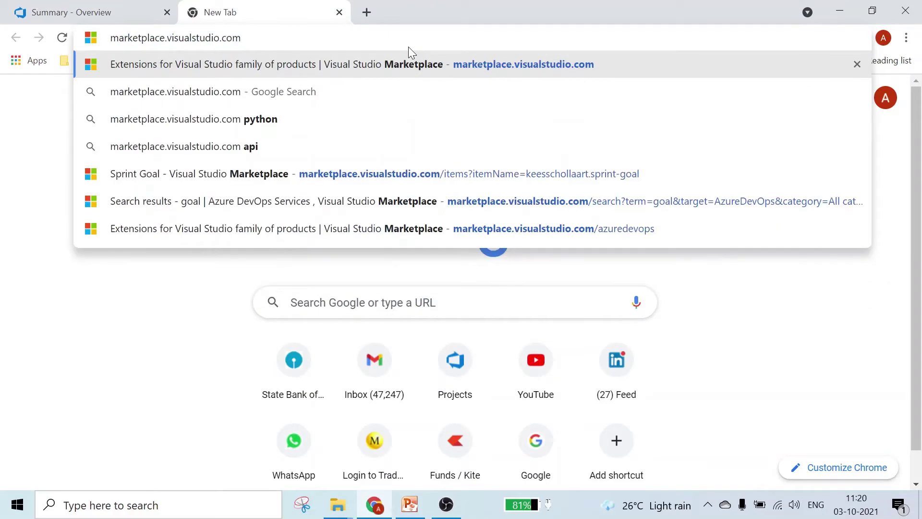
Open marketplace.visualstudio.com and search the Azure DevOps extensions for "calendar".
key(Return)
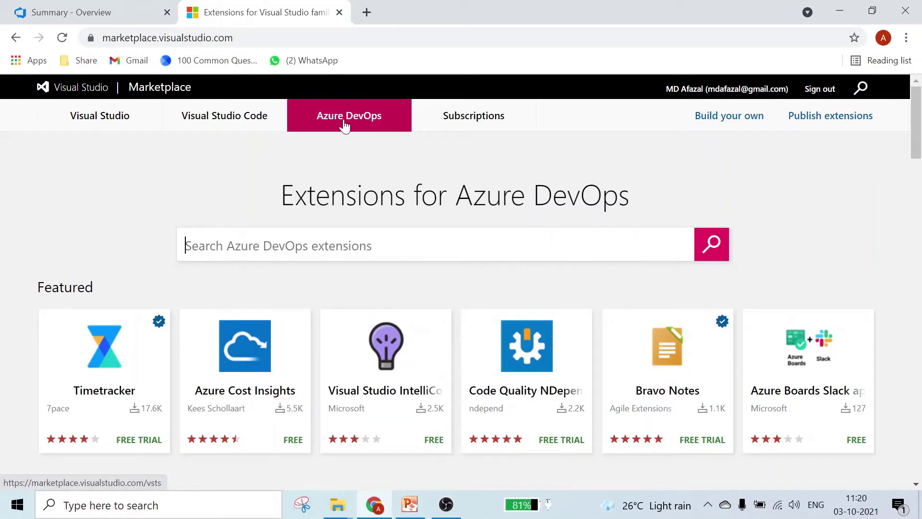
text(calen)
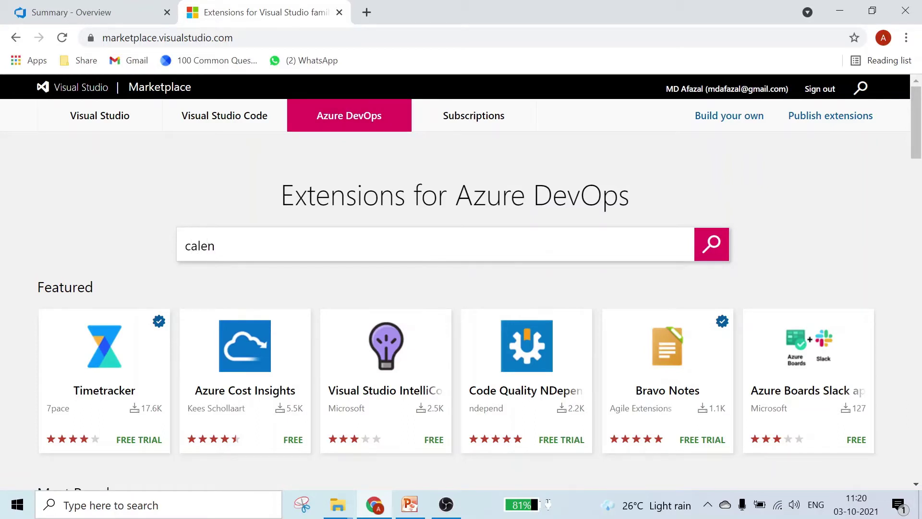
text(dar)
key(Return)
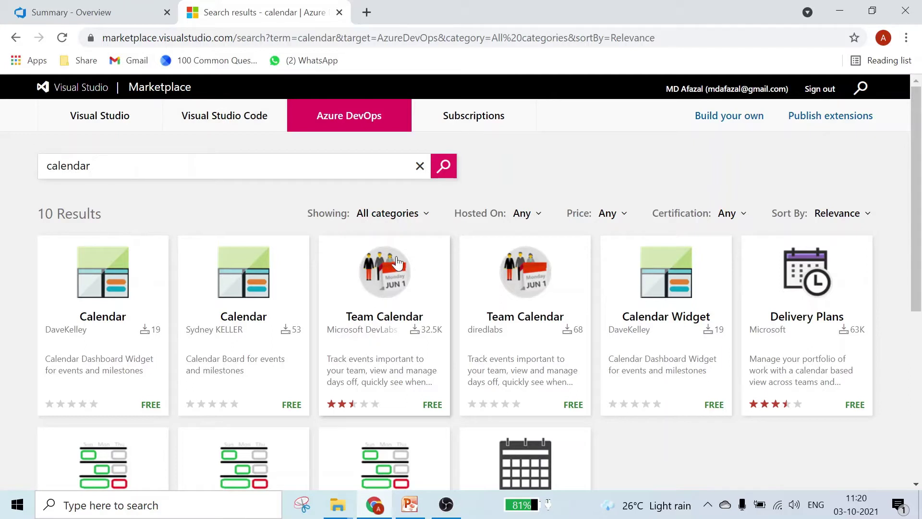
Install the free Team Calendar extension by Microsoft DevLabs into the ASHAMTutorials organization.
click(386, 285)
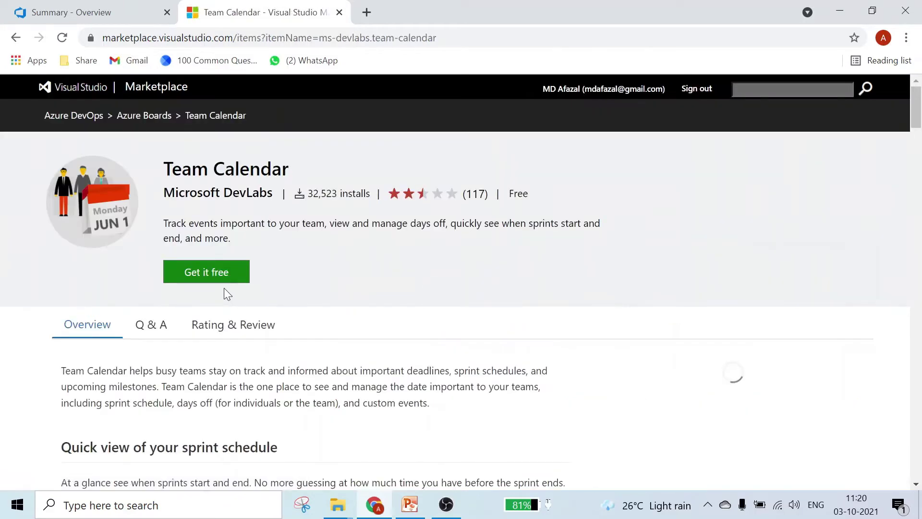
click(208, 278)
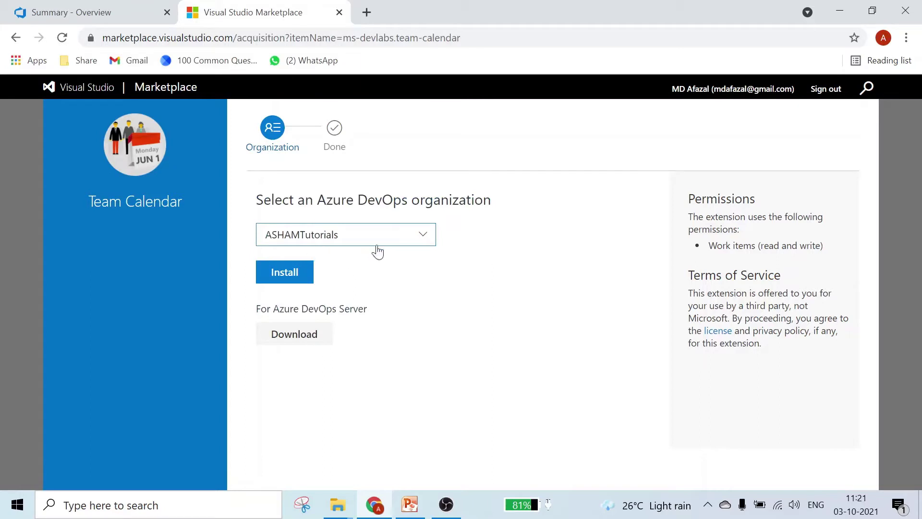
click(278, 278)
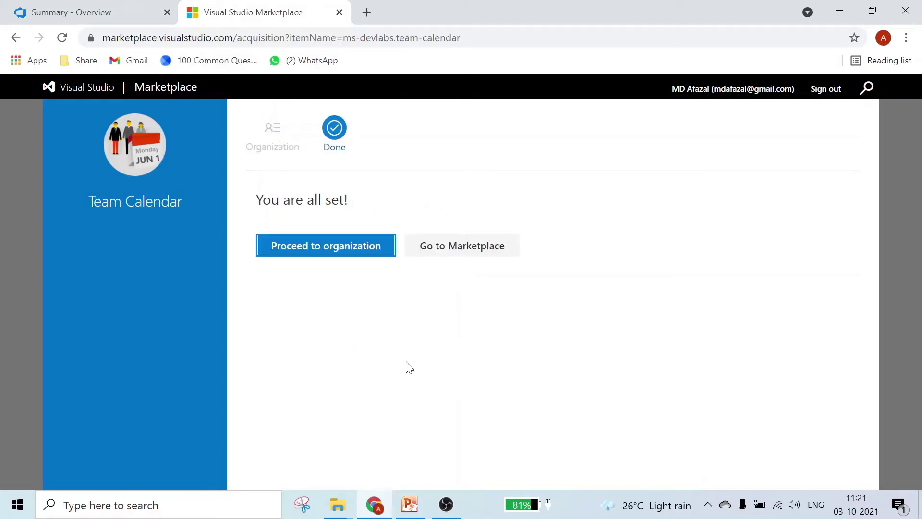
Open the Boards calendar of the "online shopping cart - Process Agile" project and view its list of teams.
click(336, 248)
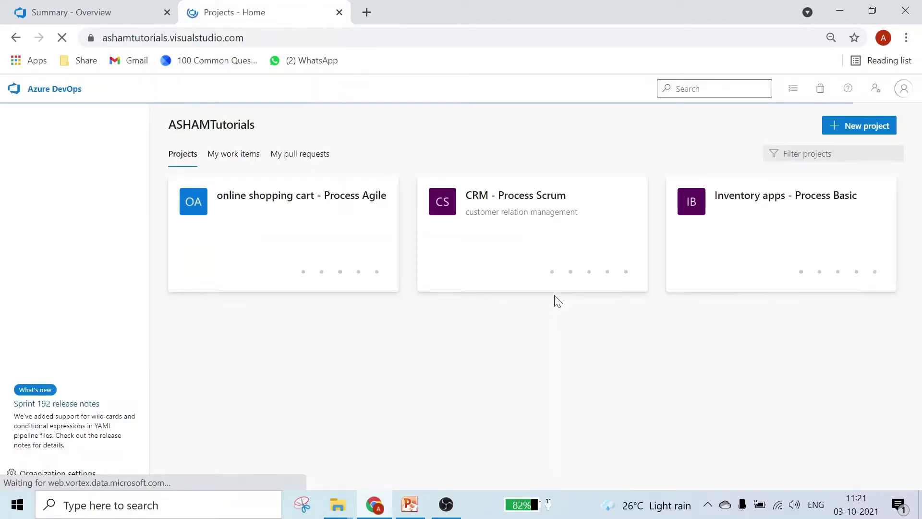
click(283, 198)
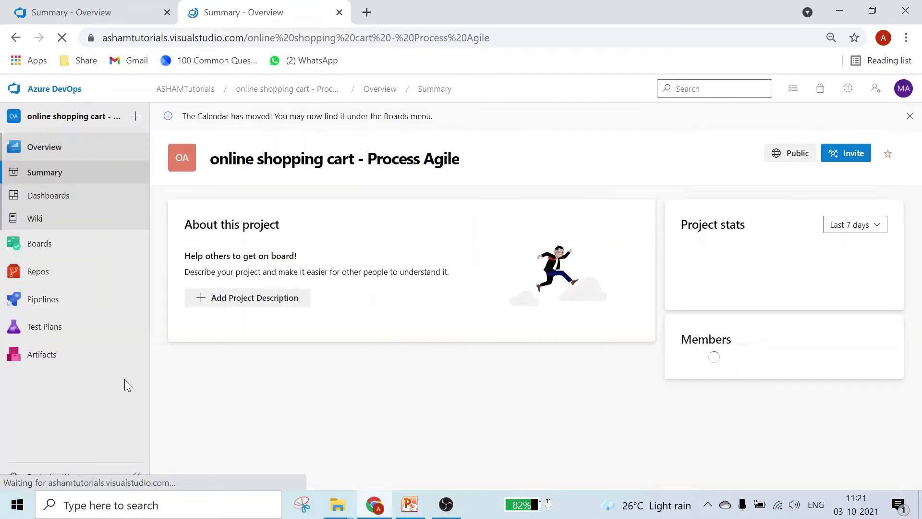
mouse_move(44, 265)
mouse_move(43, 249)
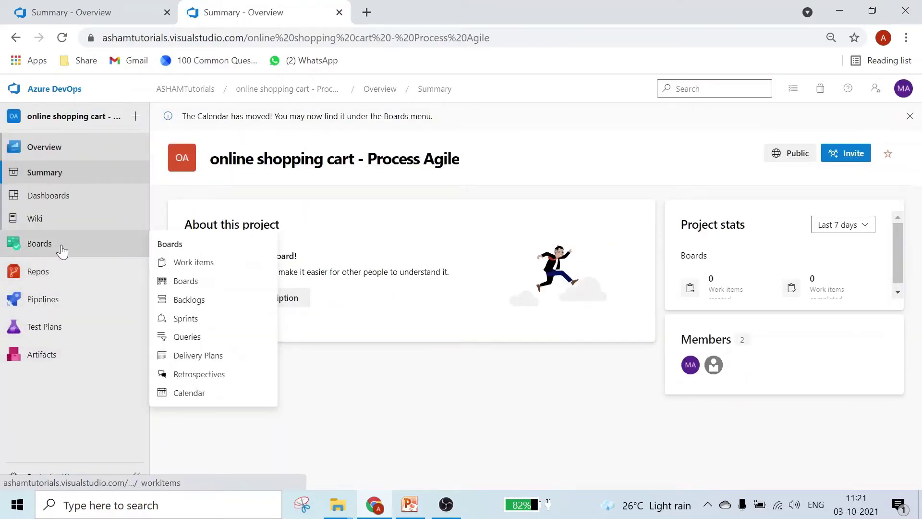
click(184, 401)
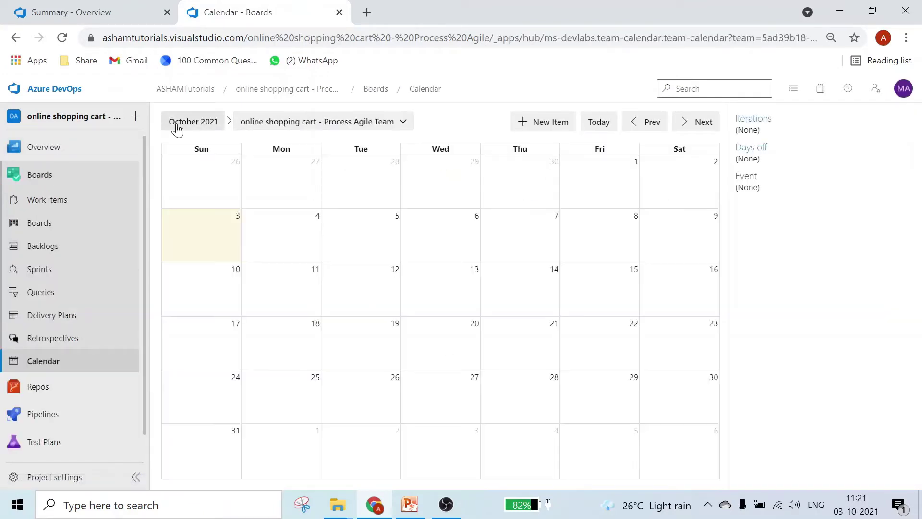
click(404, 123)
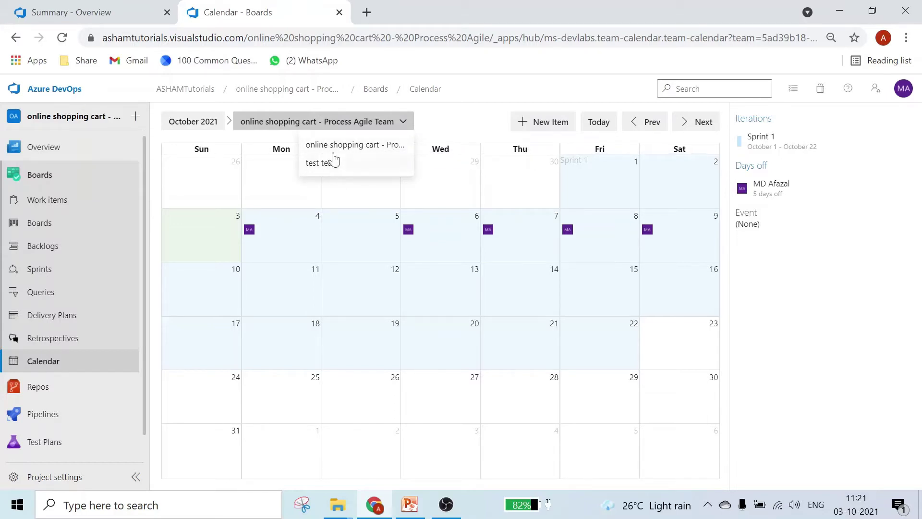
click(450, 123)
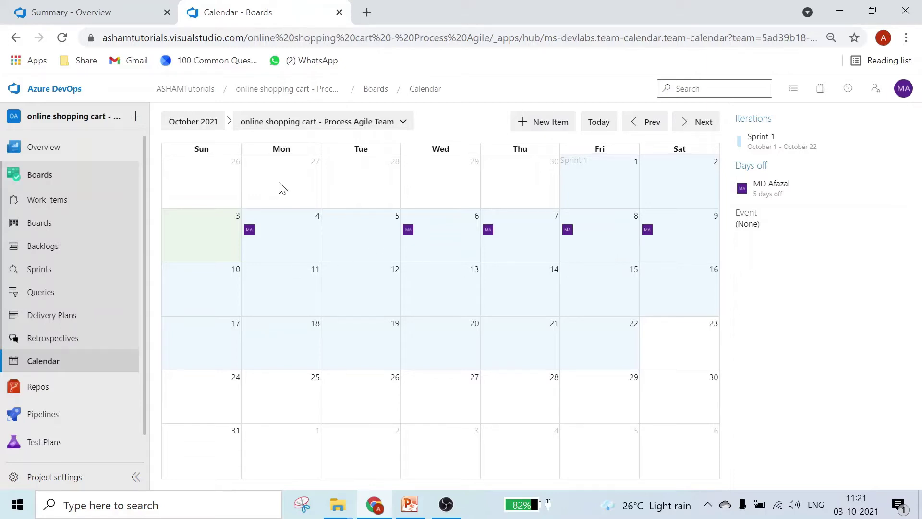
Add days off from 05-10-2021 to 07-10-2021 for the team member listed by e-mail address.
right_click(295, 234)
click(274, 246)
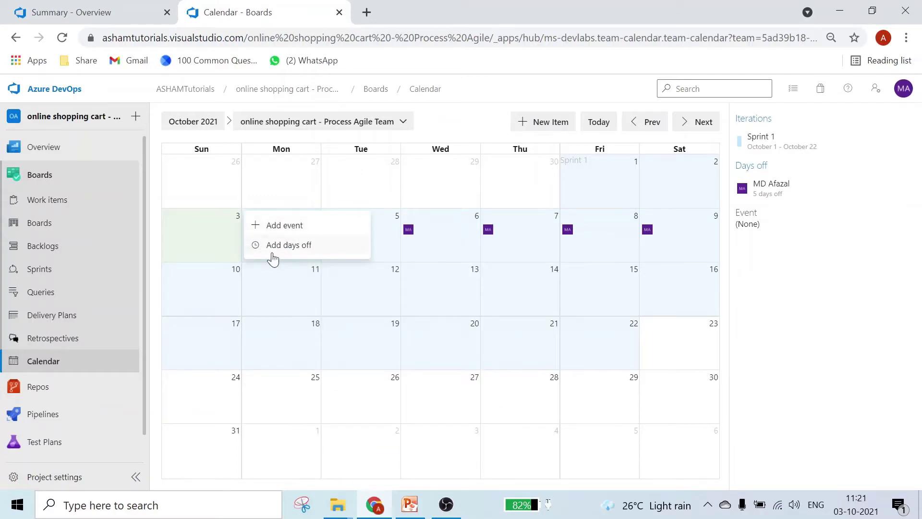
click(303, 247)
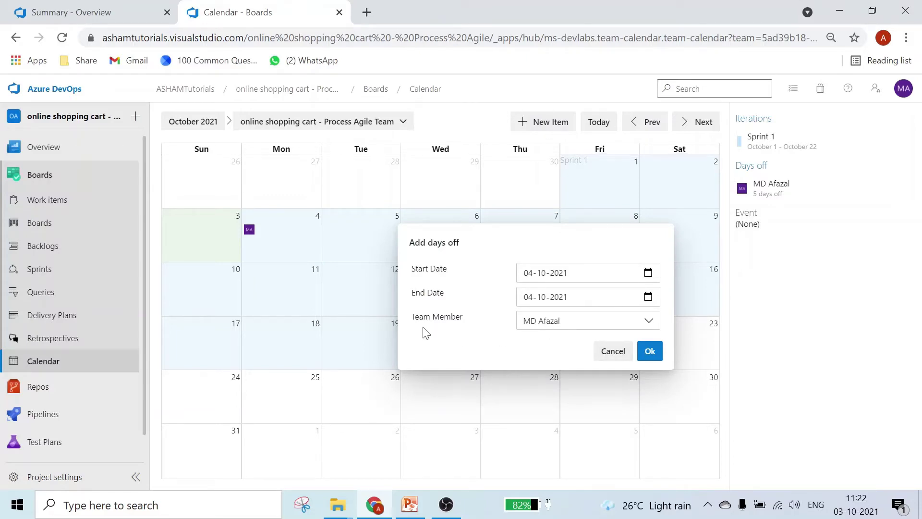
click(648, 272)
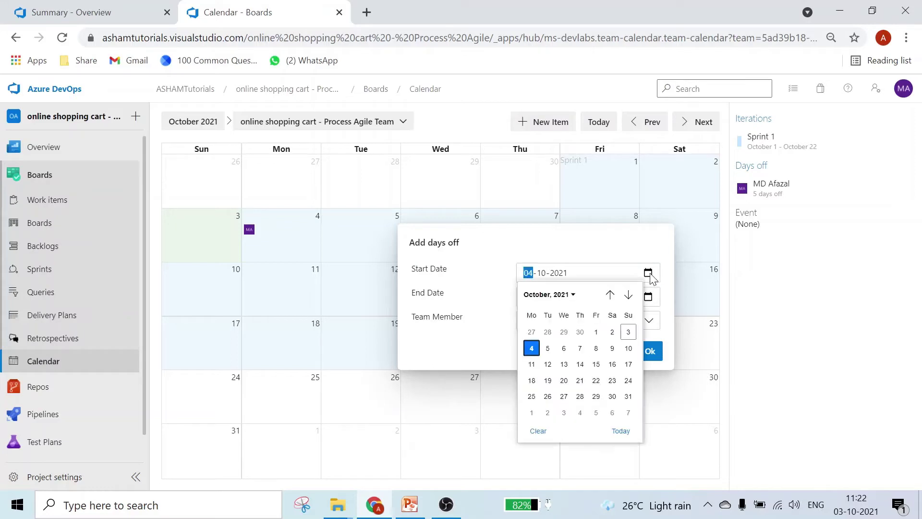
click(549, 349)
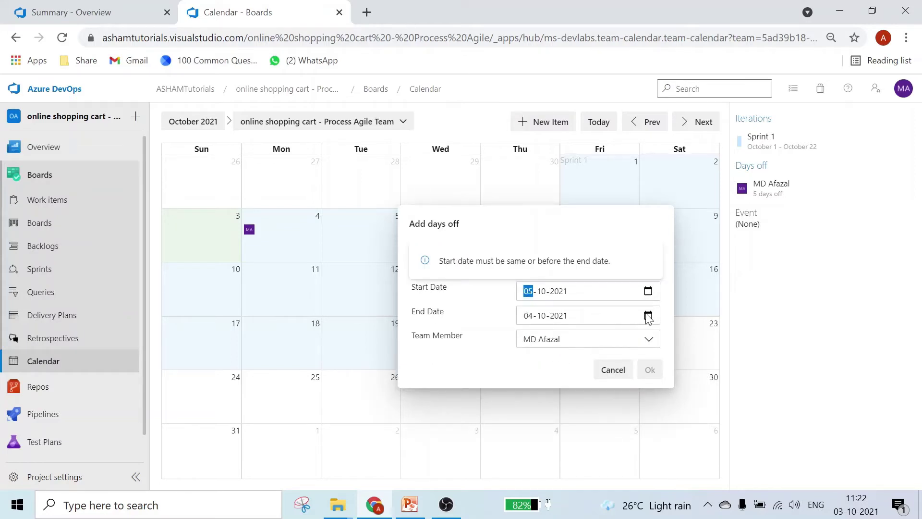
click(648, 315)
click(581, 390)
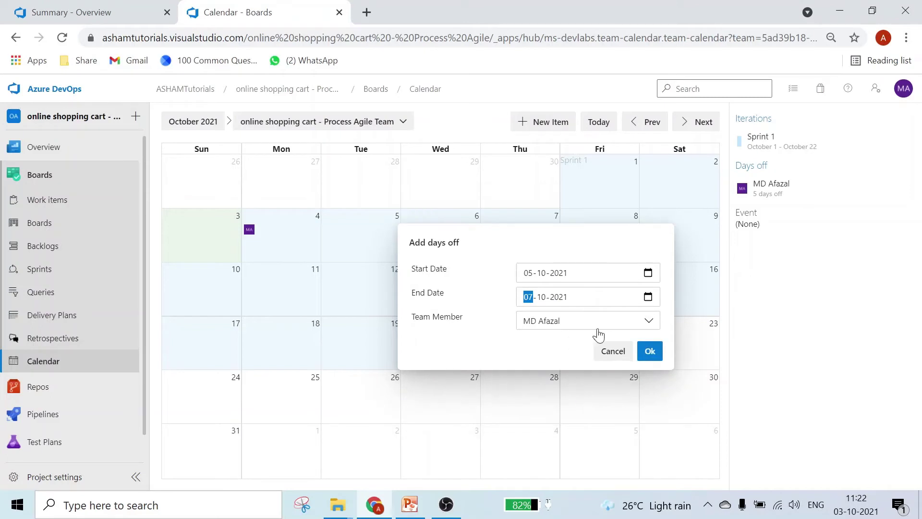
click(648, 322)
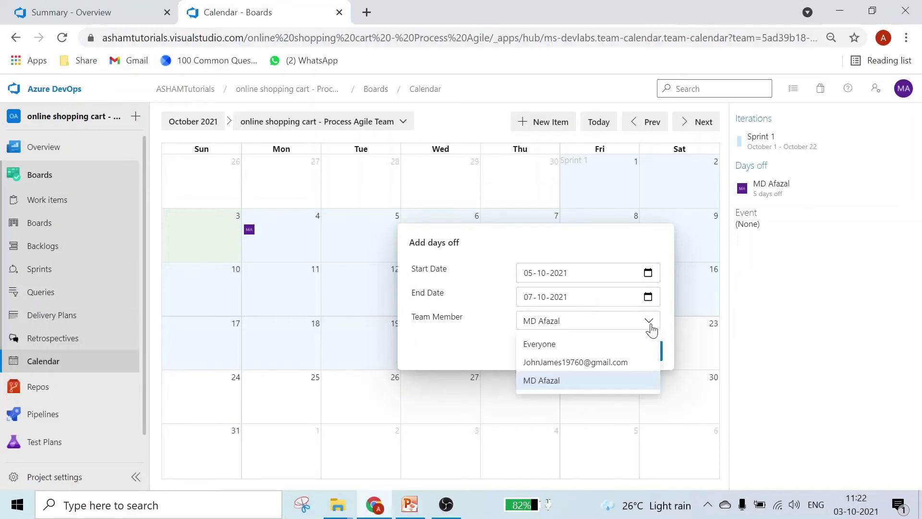
click(561, 364)
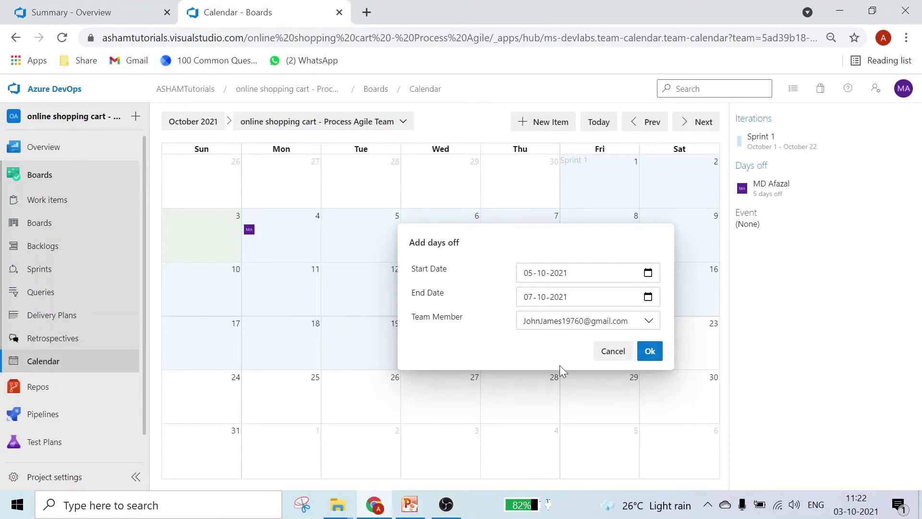
click(649, 351)
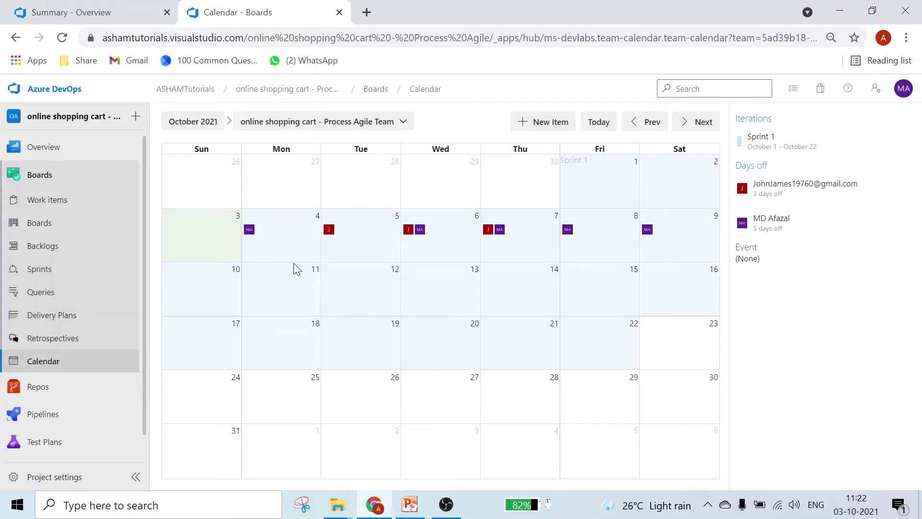
Start a new event from the 4 October cell and title it "Sprint Pre-Planning".
right_click(278, 232)
click(263, 232)
right_click(272, 230)
click(293, 212)
click(288, 219)
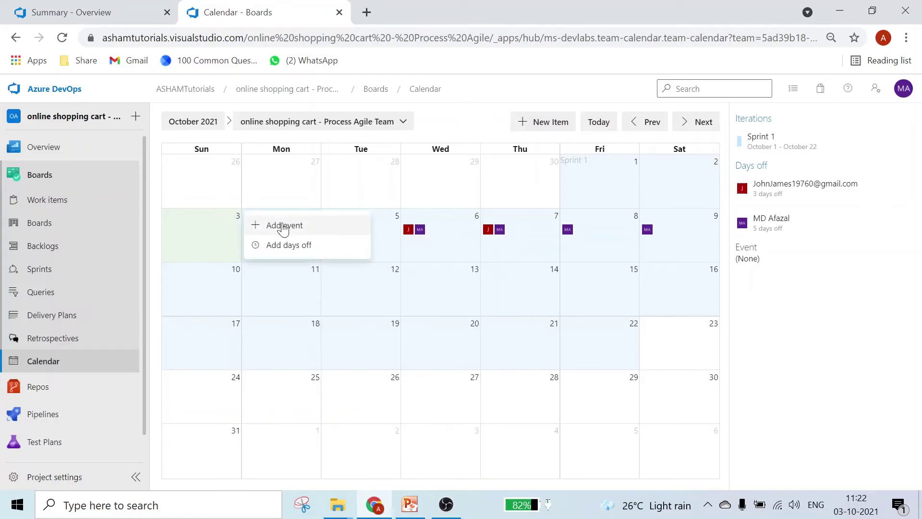
click(277, 226)
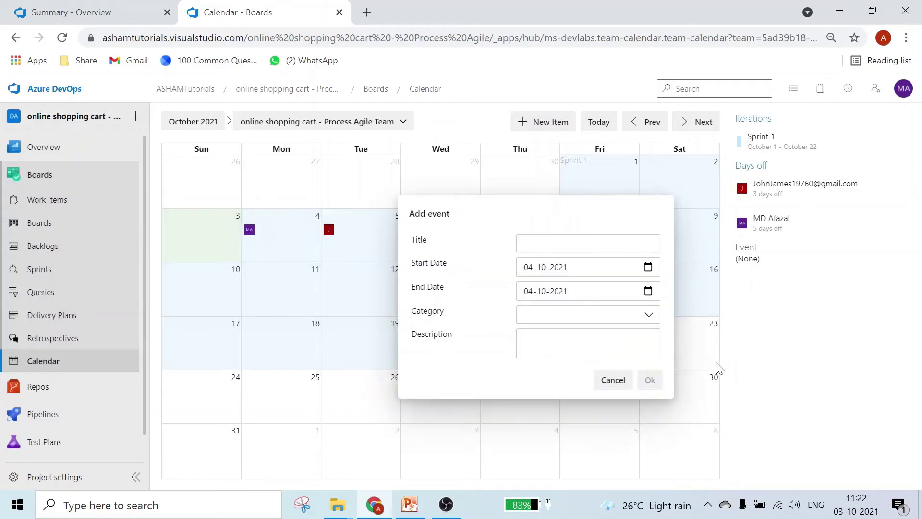
click(548, 243)
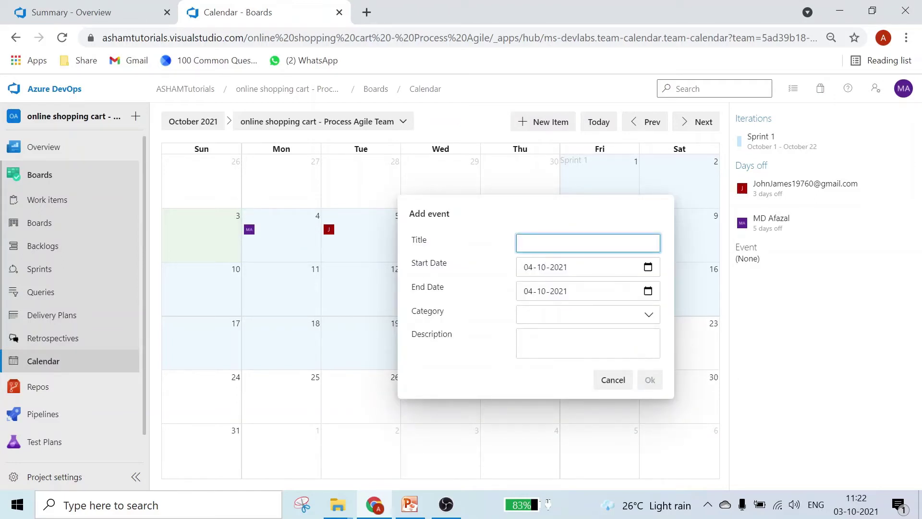
text(Sprint Pre-P)
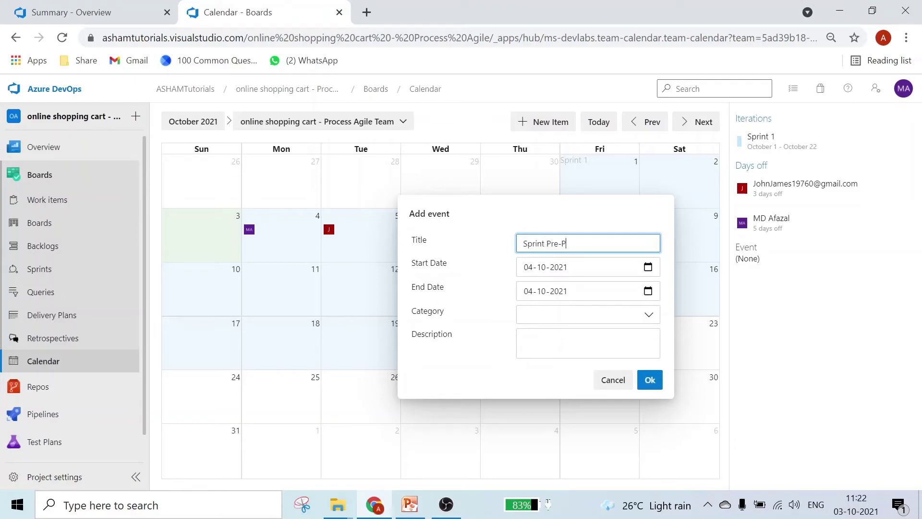
text(laning)
right_click(579, 245)
click(618, 256)
Set the event's start and end dates to 12-10-2021, enter the category "Sprint", and save it.
click(648, 268)
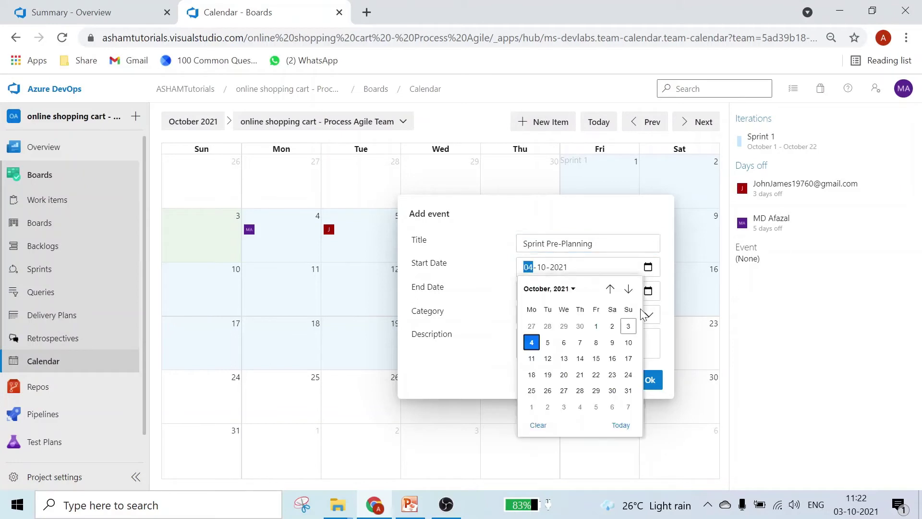
click(548, 359)
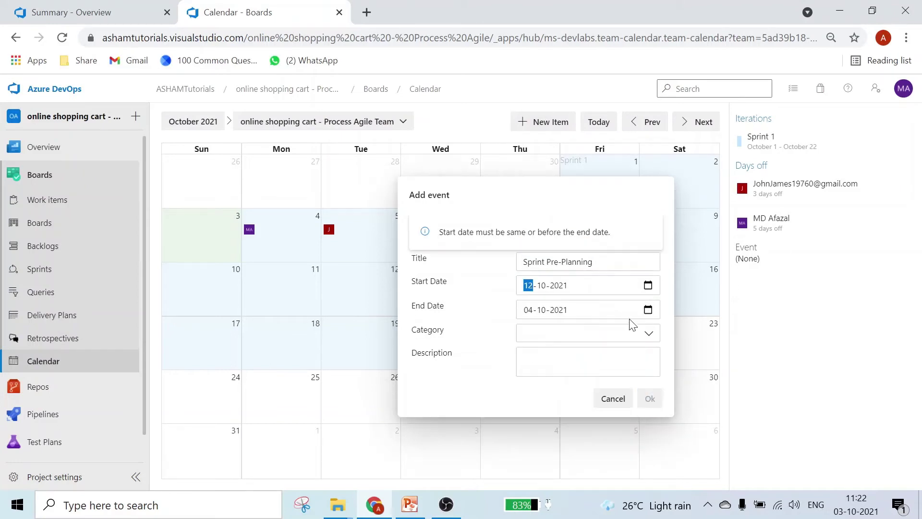
click(648, 310)
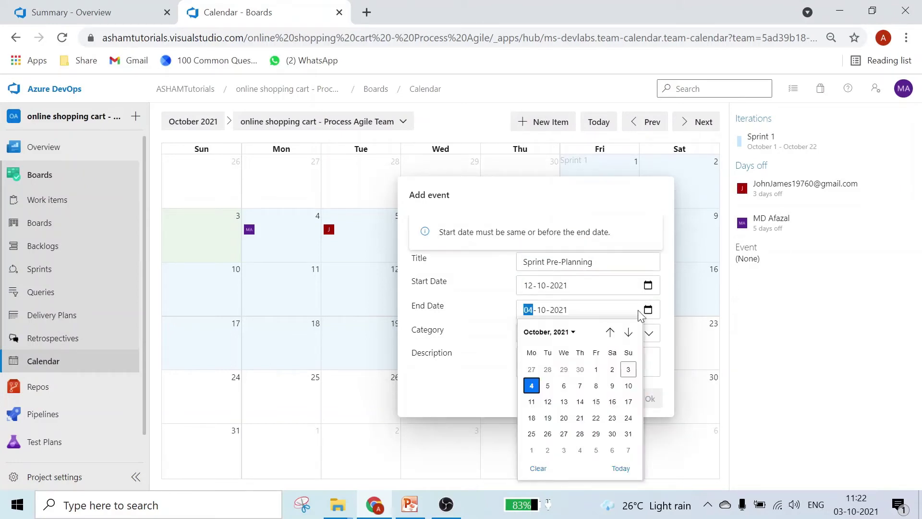
click(550, 403)
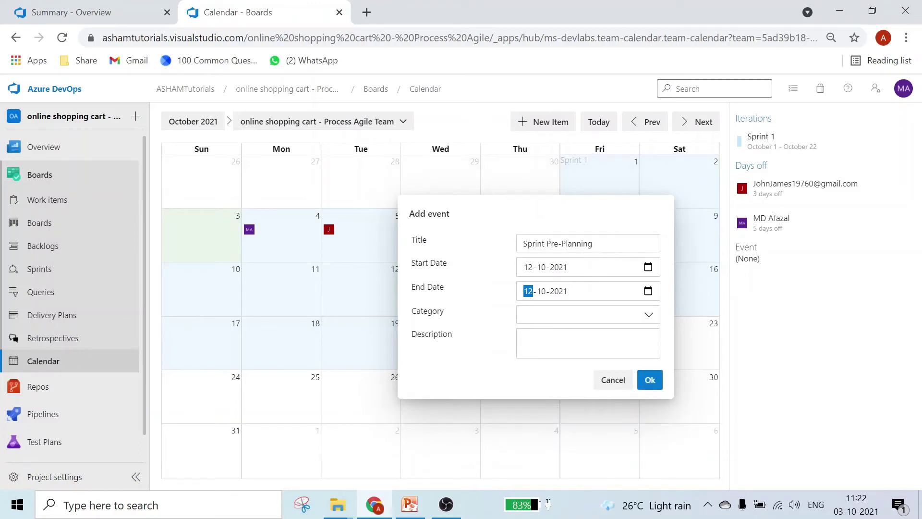
click(649, 317)
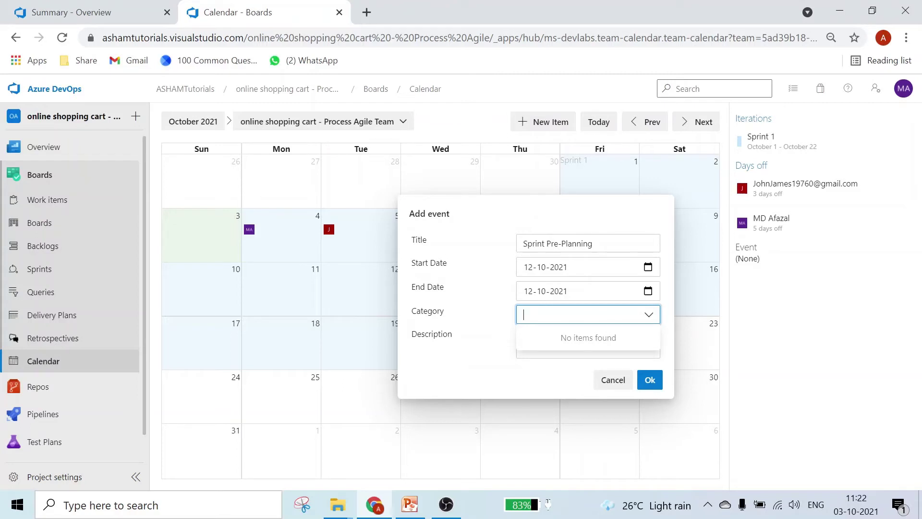
text(Sprint)
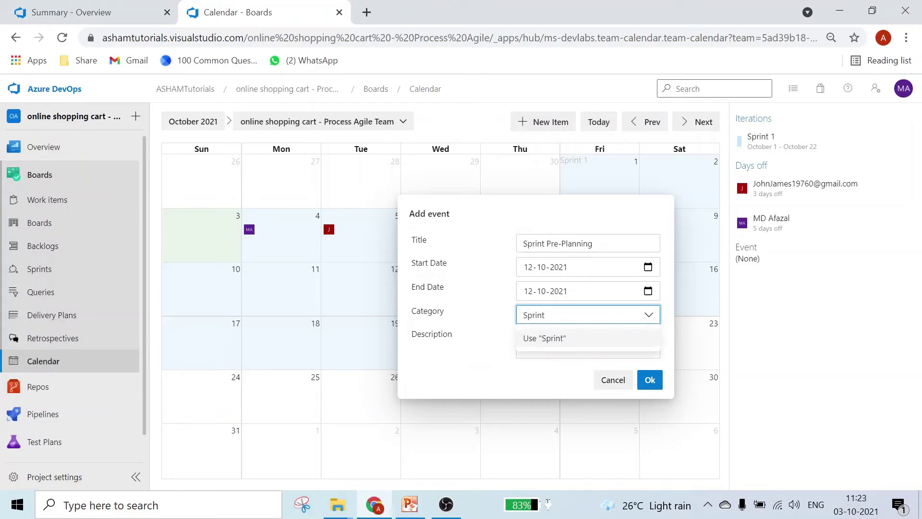
click(650, 380)
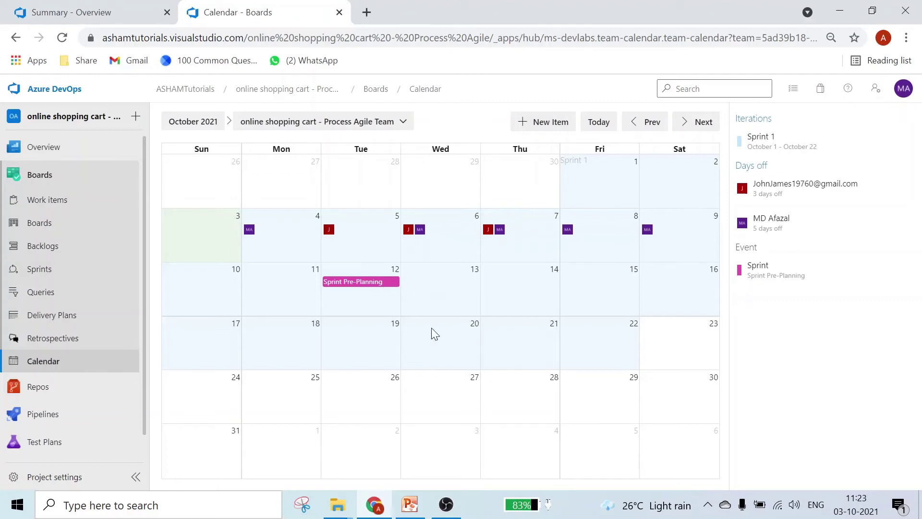
Start a new event from the 5 October cell and enter "Town Hall" as its category.
right_click(358, 223)
key(Escape)
click(347, 220)
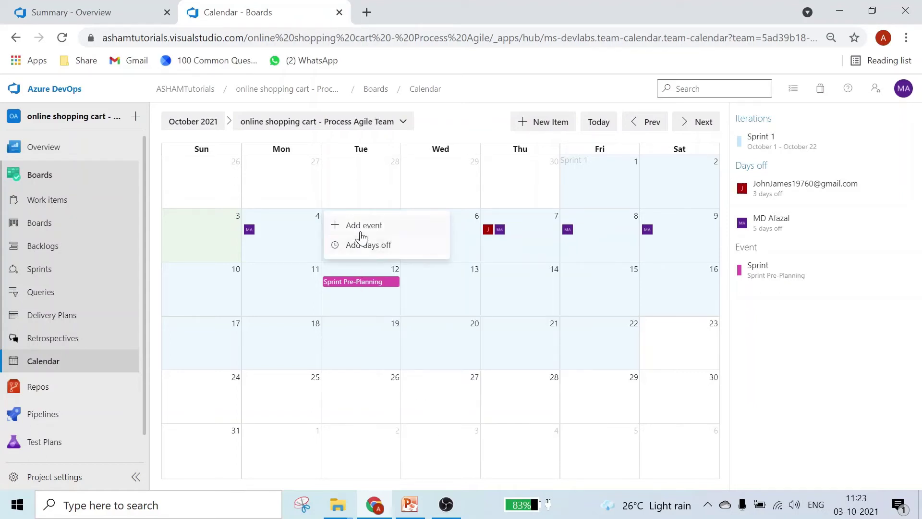
click(364, 227)
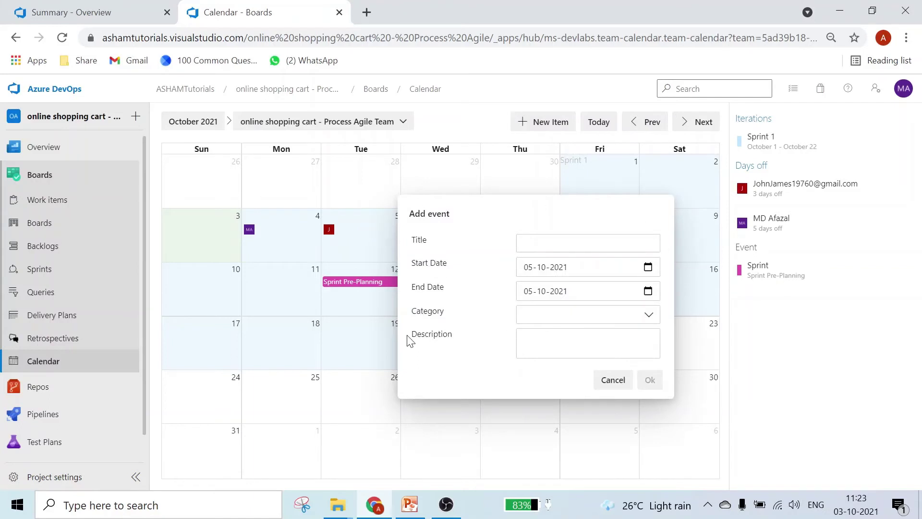
click(580, 315)
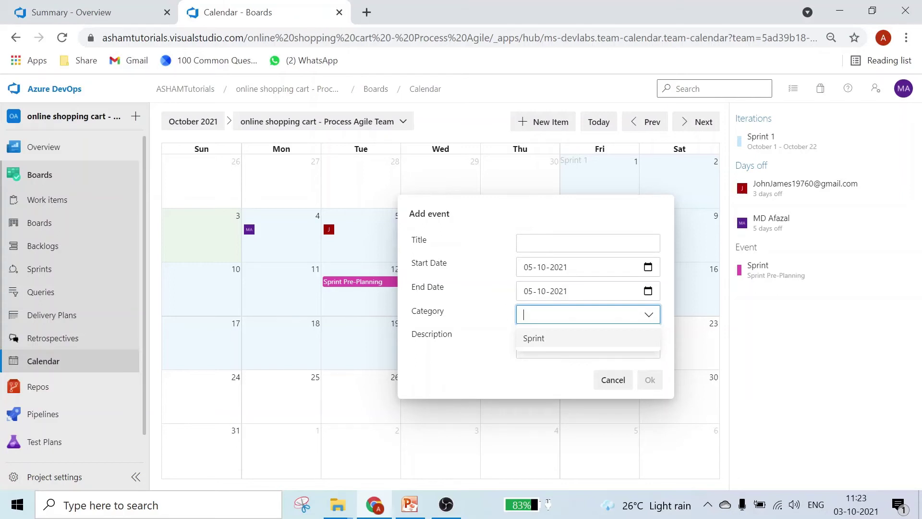
text(Town Hall)
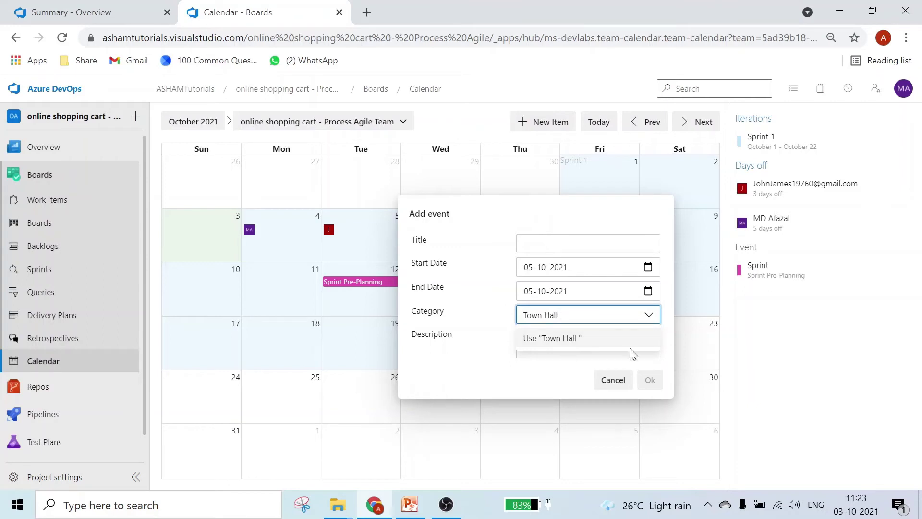
click(579, 342)
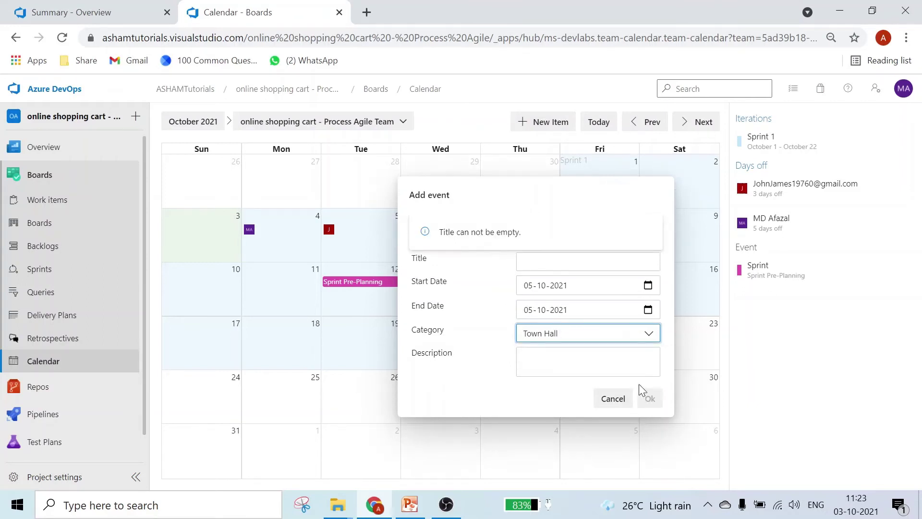
Title the new event "Town hall for all".
key(Tab)
click(566, 262)
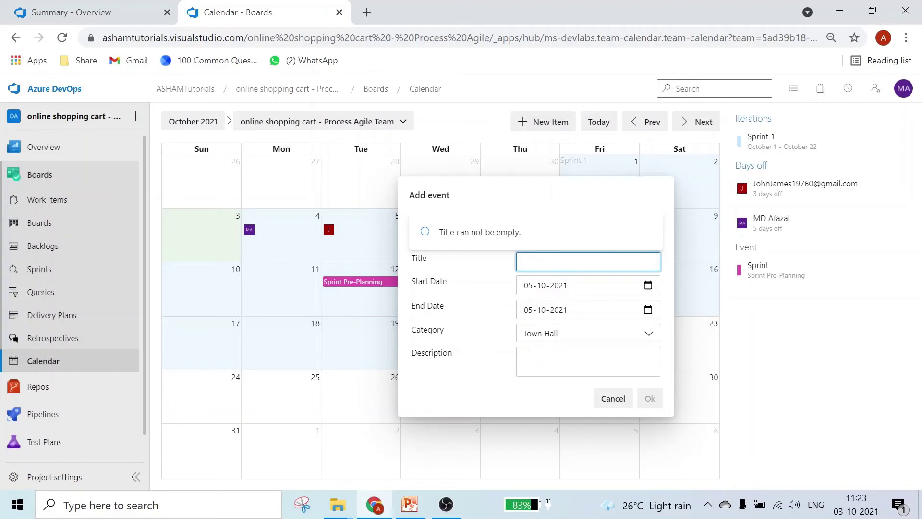
text(Town happ)
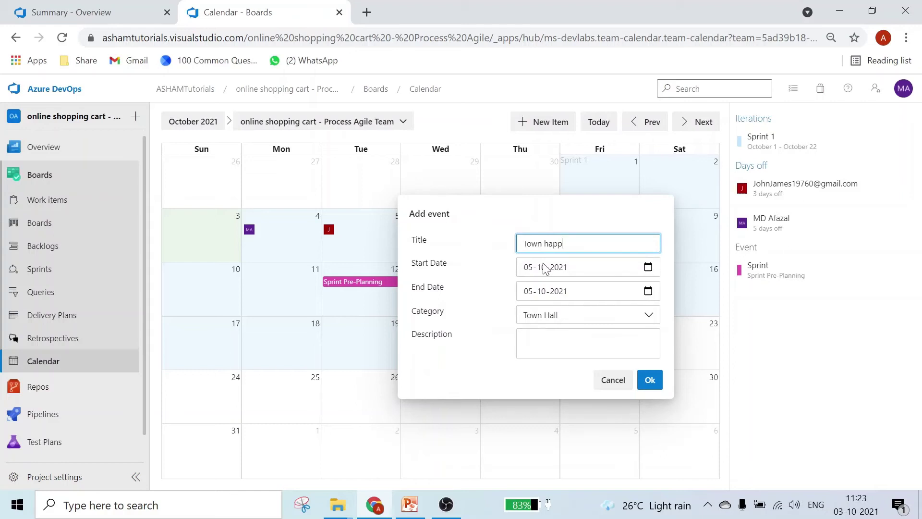
key(BackSpace)
key(BackSpace)
key(BackSpace)
key(BackSpace)
Set the town hall event's start and end dates to 14-10-2021 and save it.
click(648, 267)
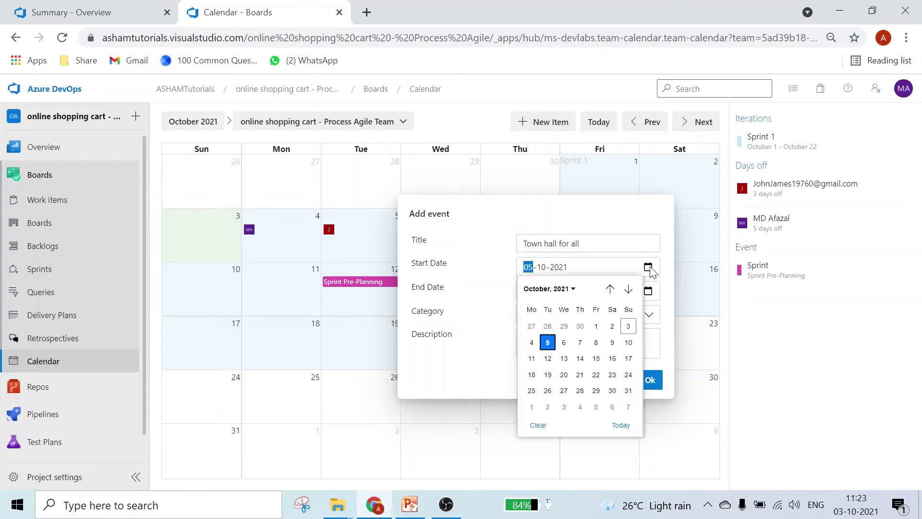
click(580, 359)
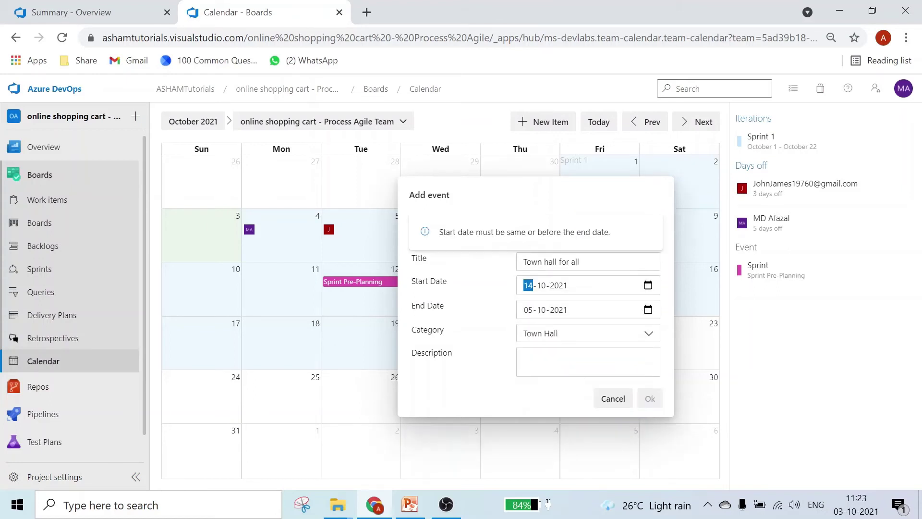
click(649, 311)
click(649, 312)
click(598, 405)
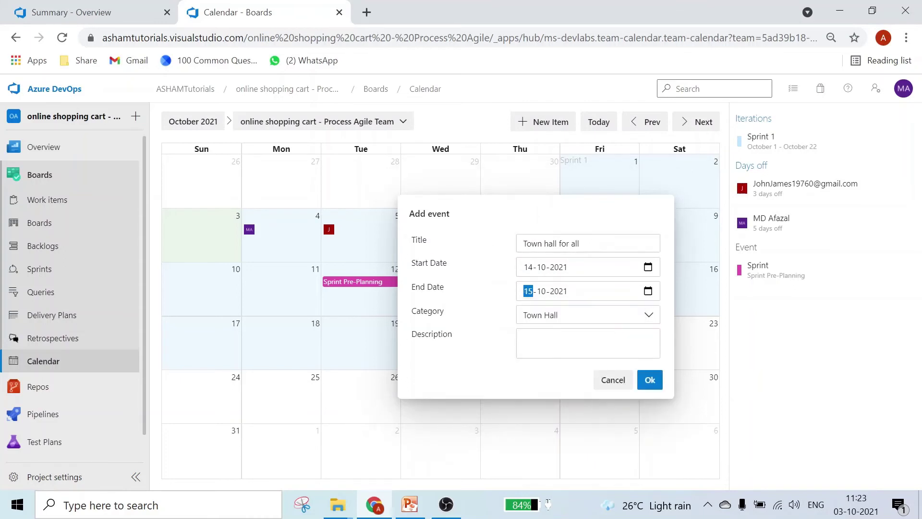
click(649, 291)
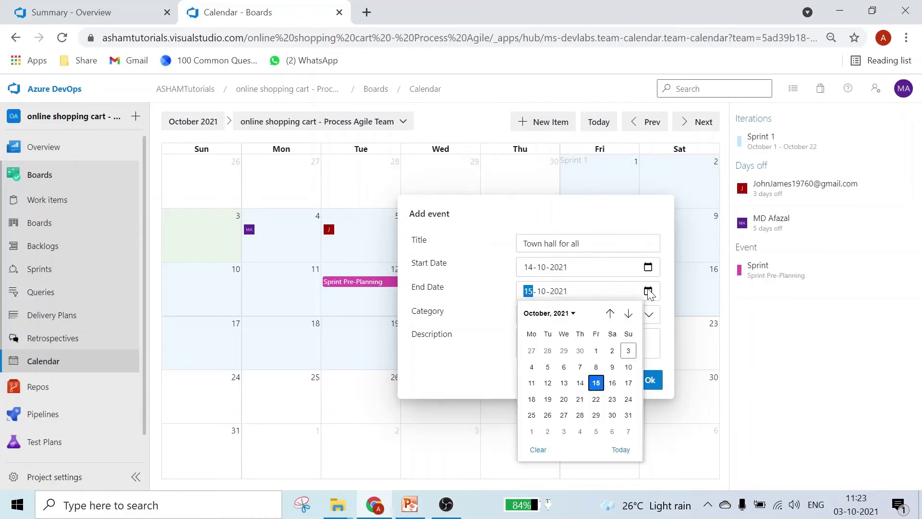
click(595, 383)
click(654, 380)
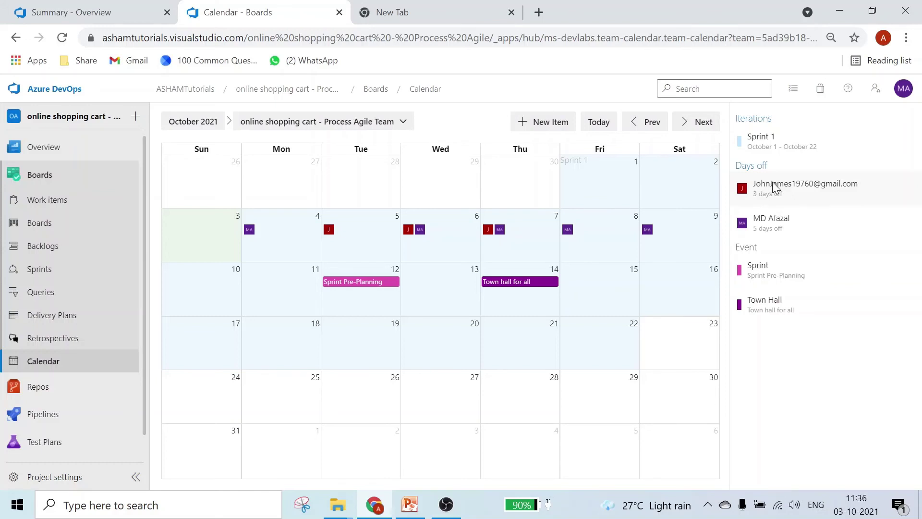
View the Sprint 1 capacity page and look at the days-off settings for the entire team without changing them.
click(41, 270)
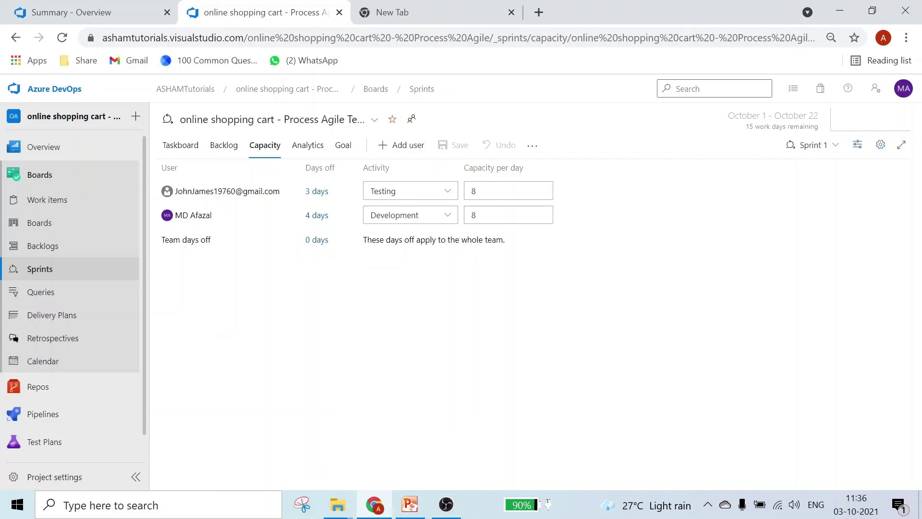
click(314, 244)
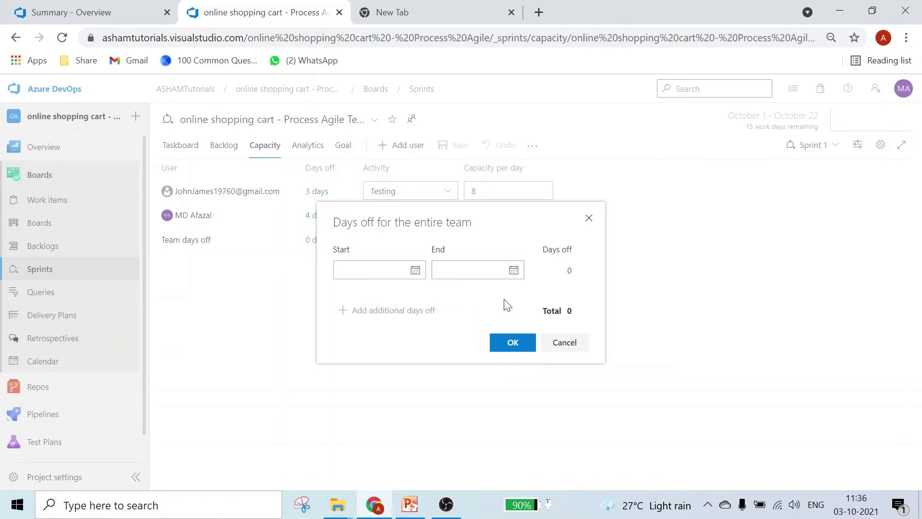
click(571, 349)
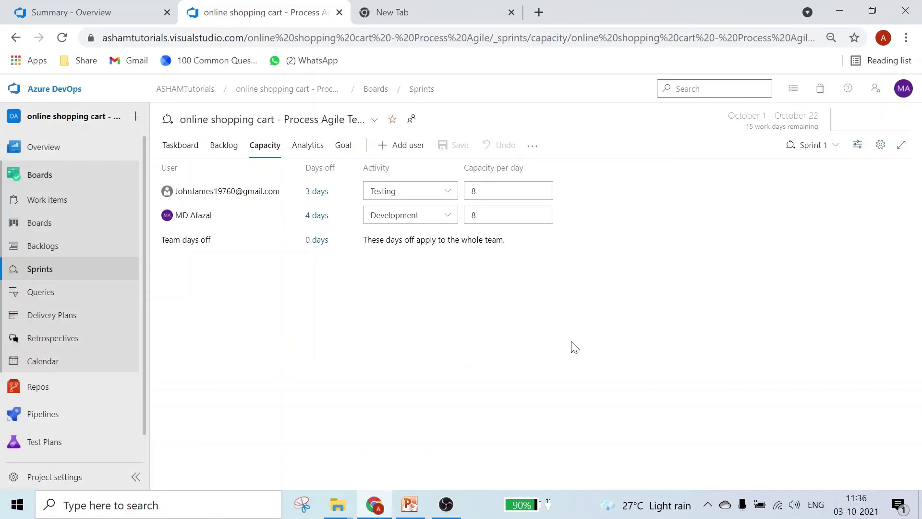